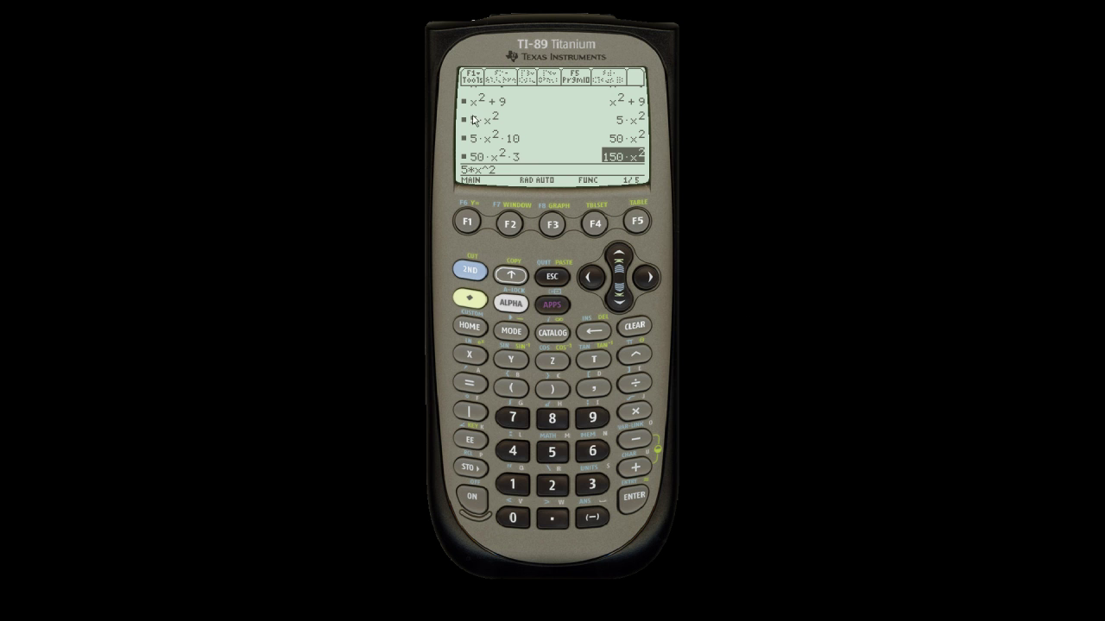
Step: Browse the history from the first entry x²+9 down to the 50·x² answer
{"action": "left_click", "coordinate": [616, 257]}
{"action": "left_click", "coordinate": [616, 257]}
{"action": "left_click", "coordinate": [616, 257]}
{"action": "left_click", "coordinate": [617, 258]}
{"action": "left_click", "coordinate": [616, 258]}
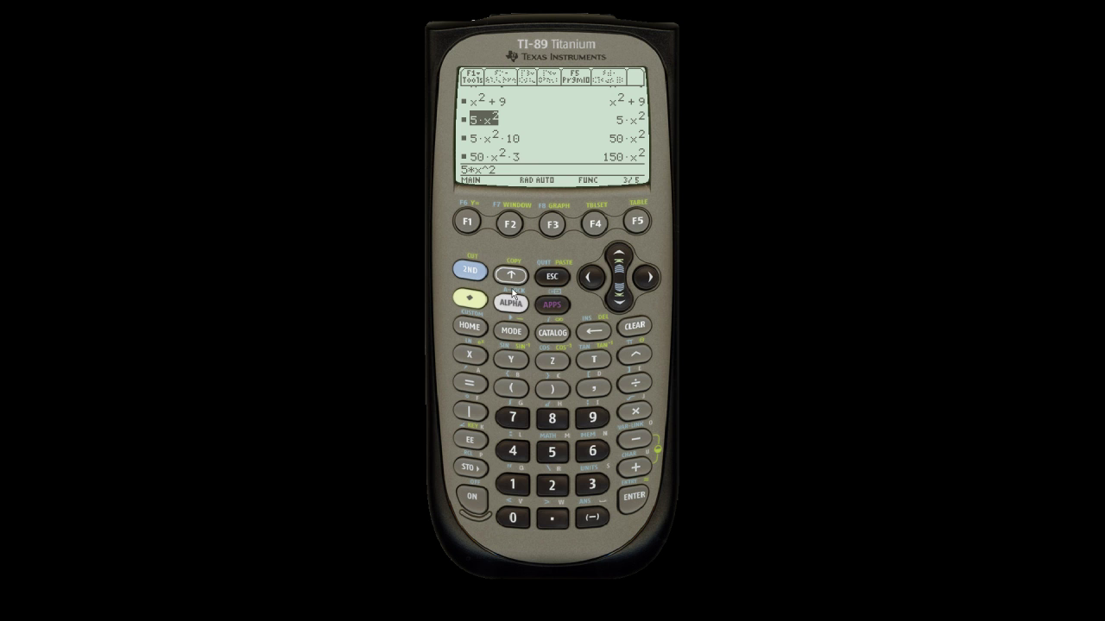
{"action": "left_click", "coordinate": [619, 255]}
{"action": "left_click", "coordinate": [620, 255]}
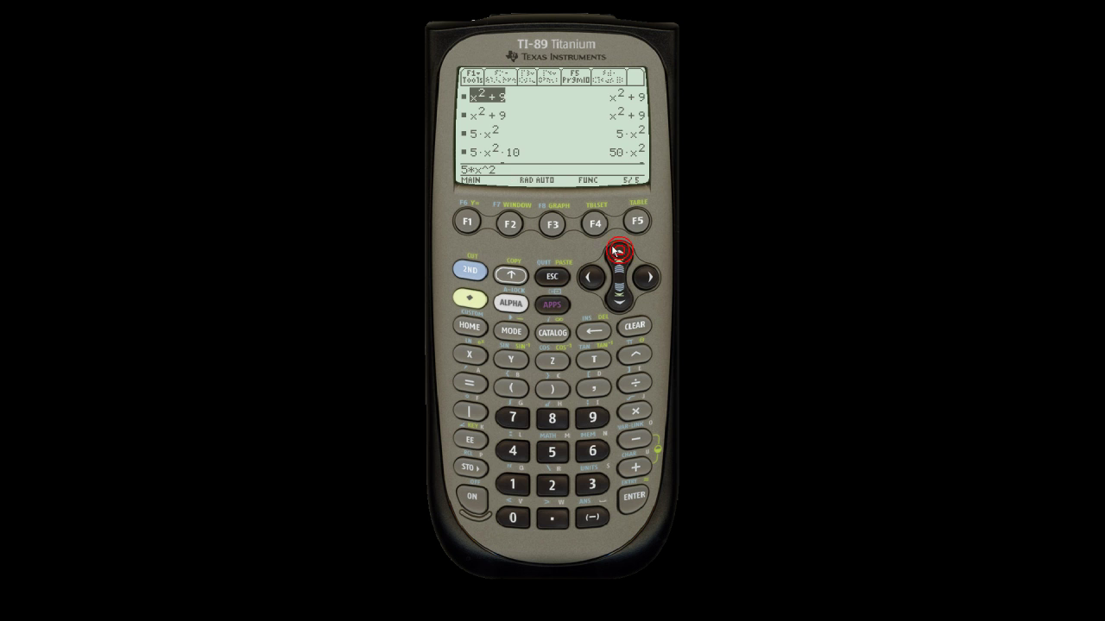
{"action": "left_click", "coordinate": [617, 304]}
{"action": "left_click", "coordinate": [617, 304]}
{"action": "left_click", "coordinate": [617, 304]}
{"action": "left_click", "coordinate": [617, 304]}
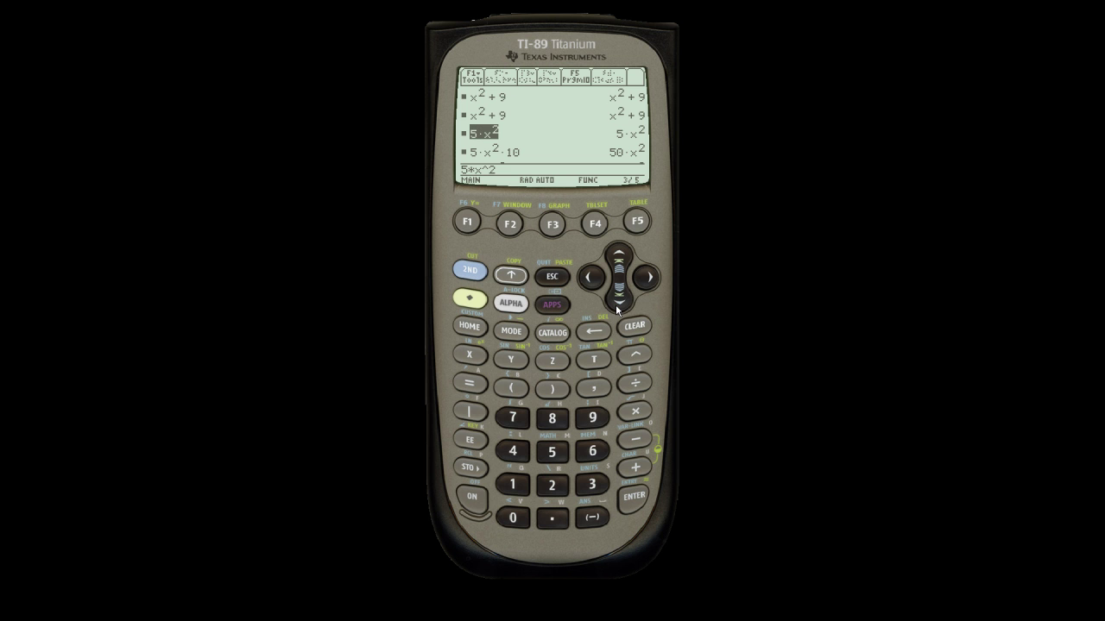
{"action": "left_click", "coordinate": [620, 299]}
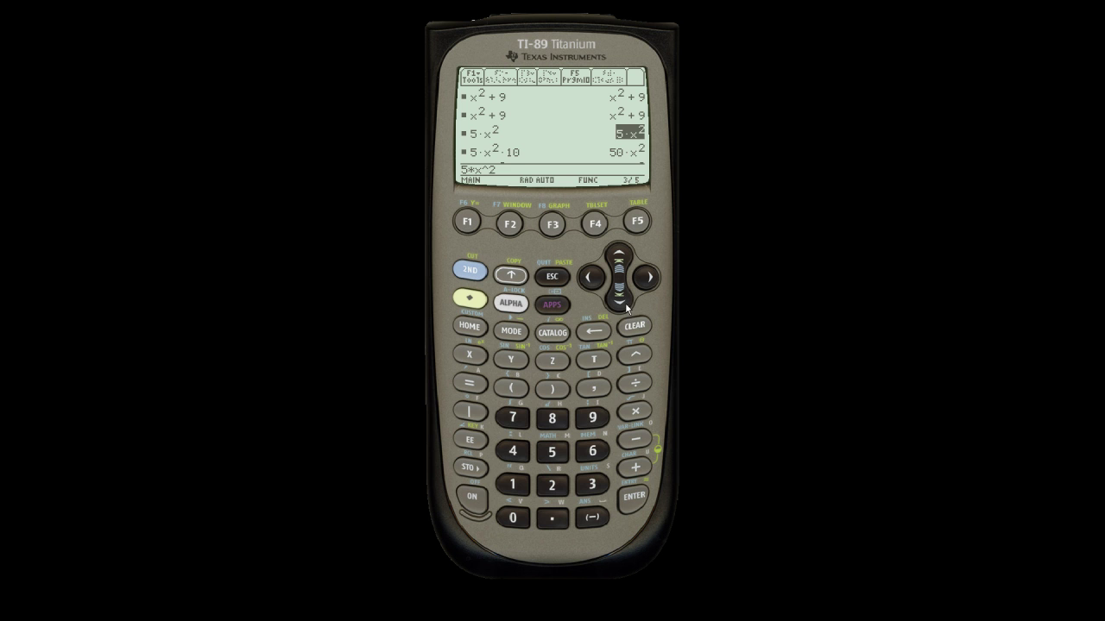
{"action": "left_click", "coordinate": [622, 302]}
{"action": "left_click", "coordinate": [623, 302]}
Step: Paste 50·x² into the entry line, then erase it and clear the entry line
{"action": "left_click", "coordinate": [632, 500]}
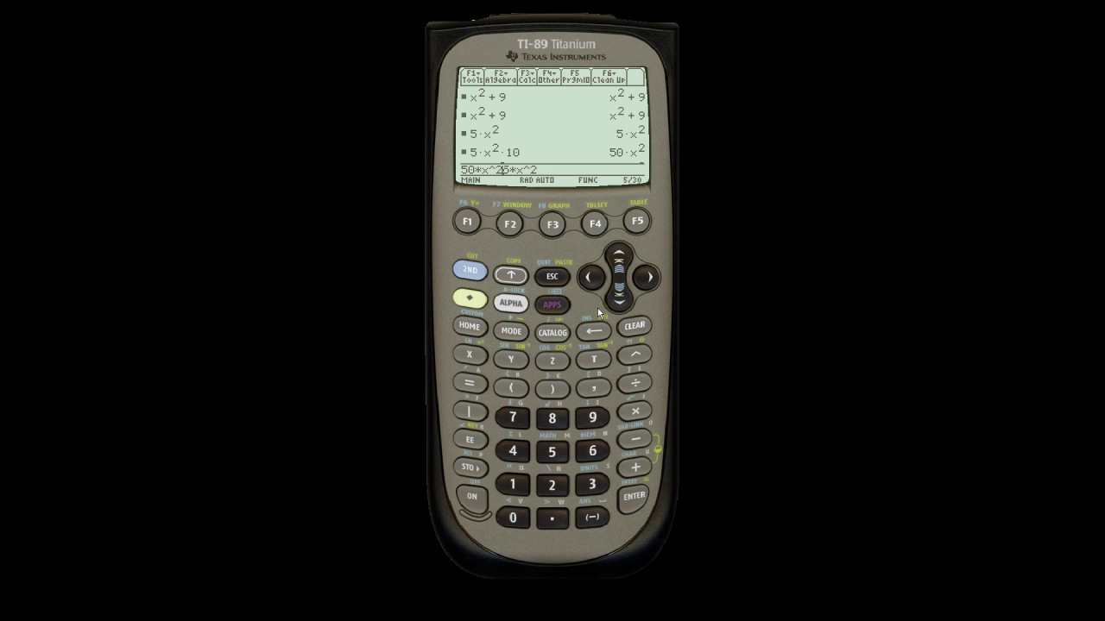
{"action": "left_click", "coordinate": [593, 332]}
{"action": "left_click", "coordinate": [593, 332]}
{"action": "left_click", "coordinate": [593, 332]}
{"action": "left_click", "coordinate": [593, 332]}
{"action": "left_click", "coordinate": [593, 332]}
{"action": "left_click", "coordinate": [593, 333]}
{"action": "left_click", "coordinate": [633, 325]}
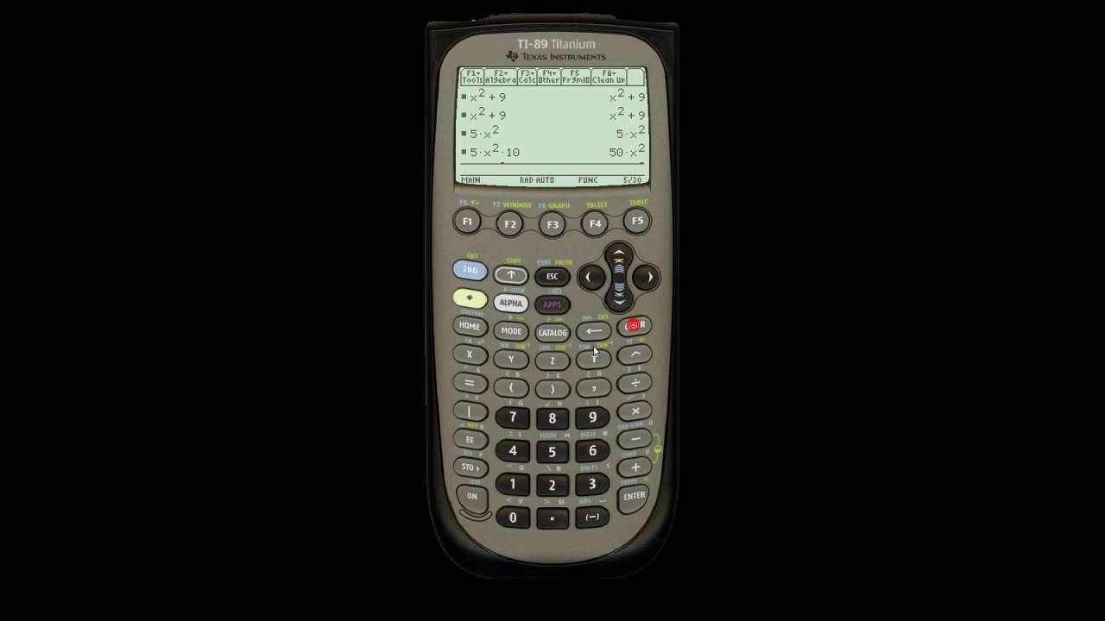
{"action": "left_click", "coordinate": [618, 264]}
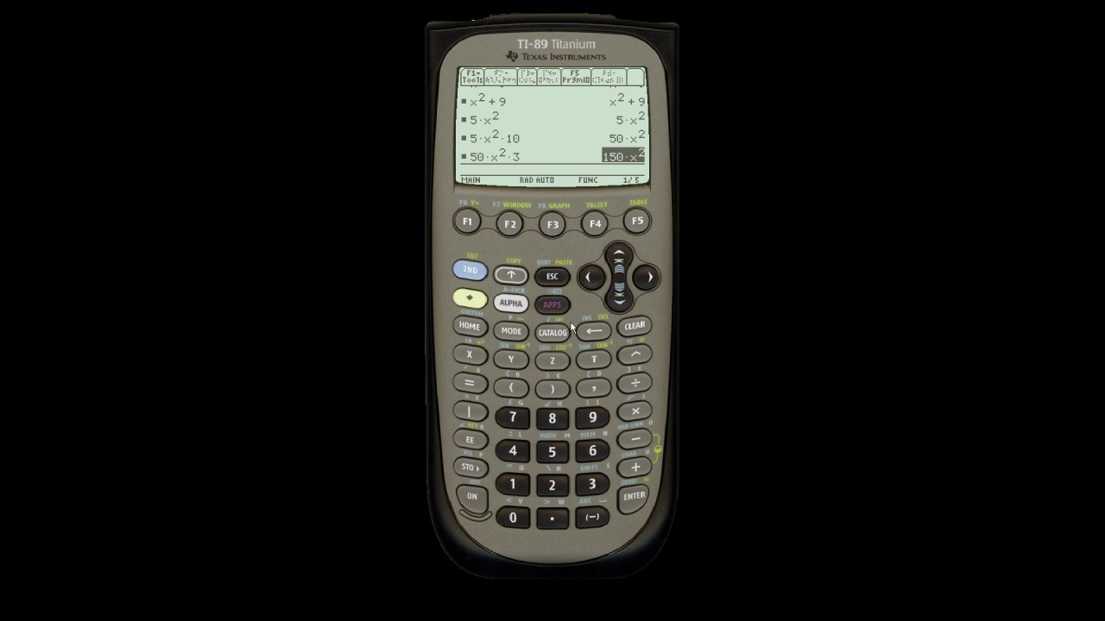
Step: Recall the 5·x²·10 entry from history into the entry line
{"action": "left_click", "coordinate": [620, 253]}
{"action": "left_click", "coordinate": [618, 252]}
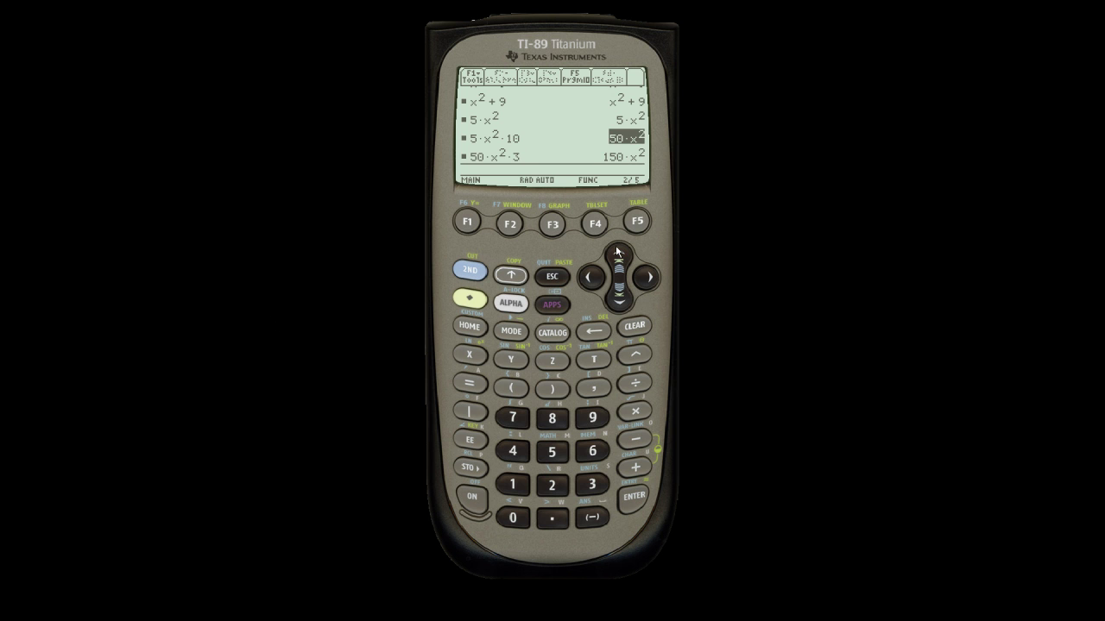
{"action": "left_click", "coordinate": [618, 252]}
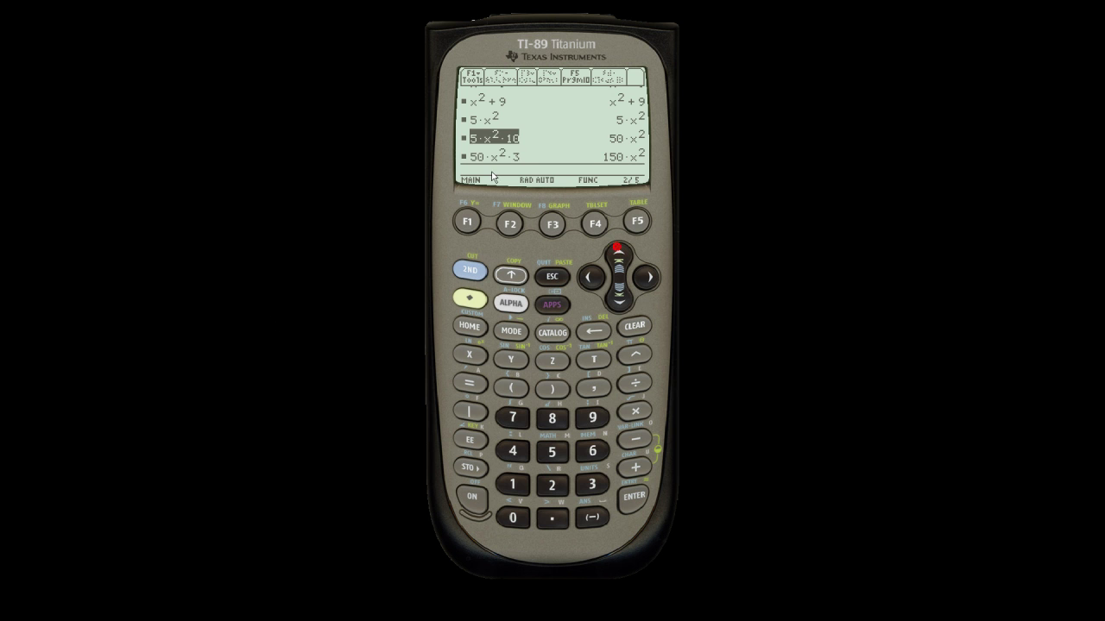
{"action": "left_click", "coordinate": [637, 500]}
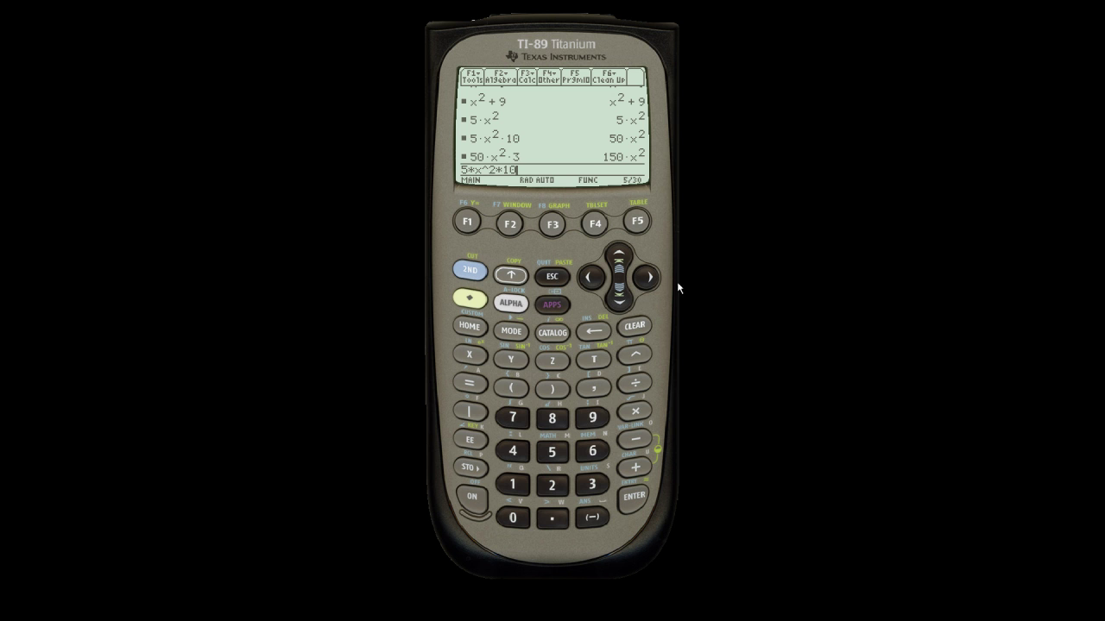
Step: Jump to the top and bottom of the history, then return to the entry line and backspace it
{"action": "left_click", "coordinate": [620, 256]}
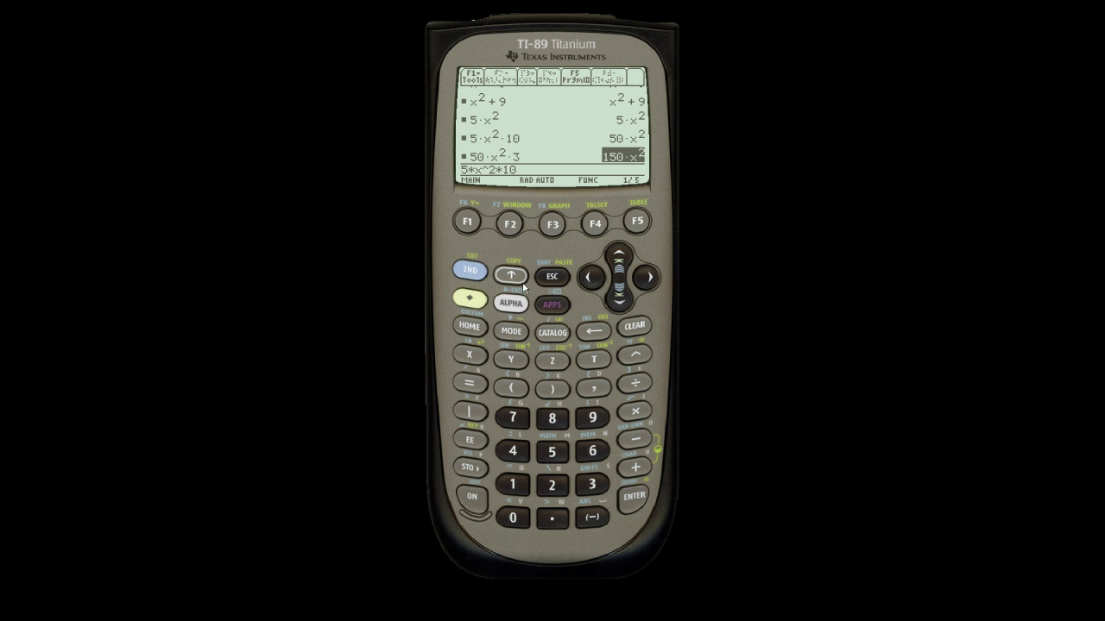
{"action": "left_click", "coordinate": [471, 299]}
{"action": "key", "text": "Up"}
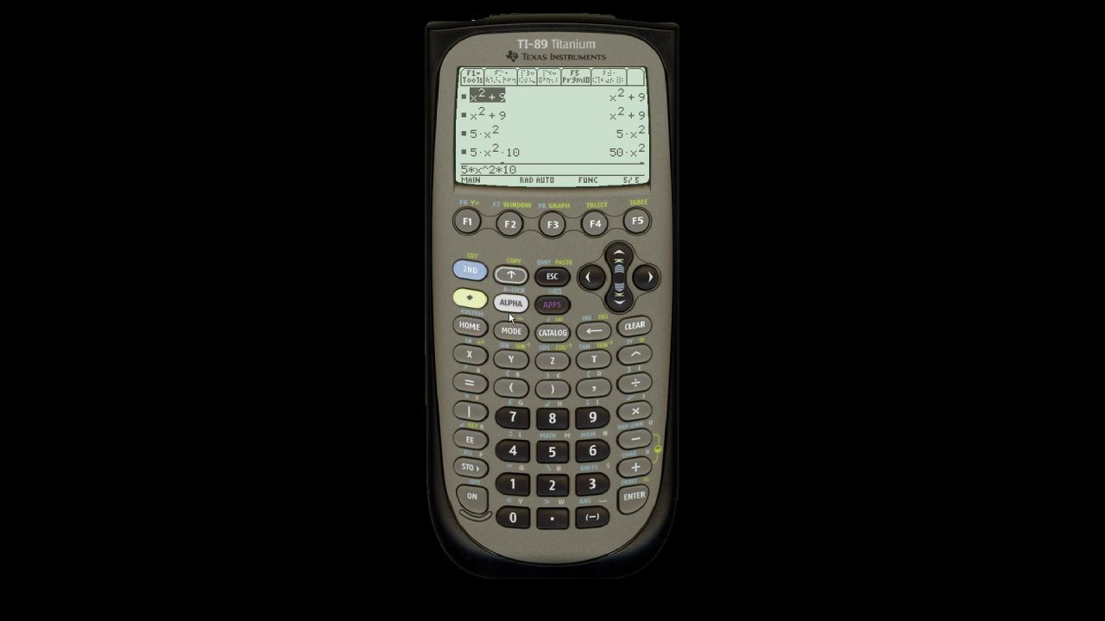
{"action": "left_click", "coordinate": [470, 298]}
{"action": "left_click", "coordinate": [620, 298]}
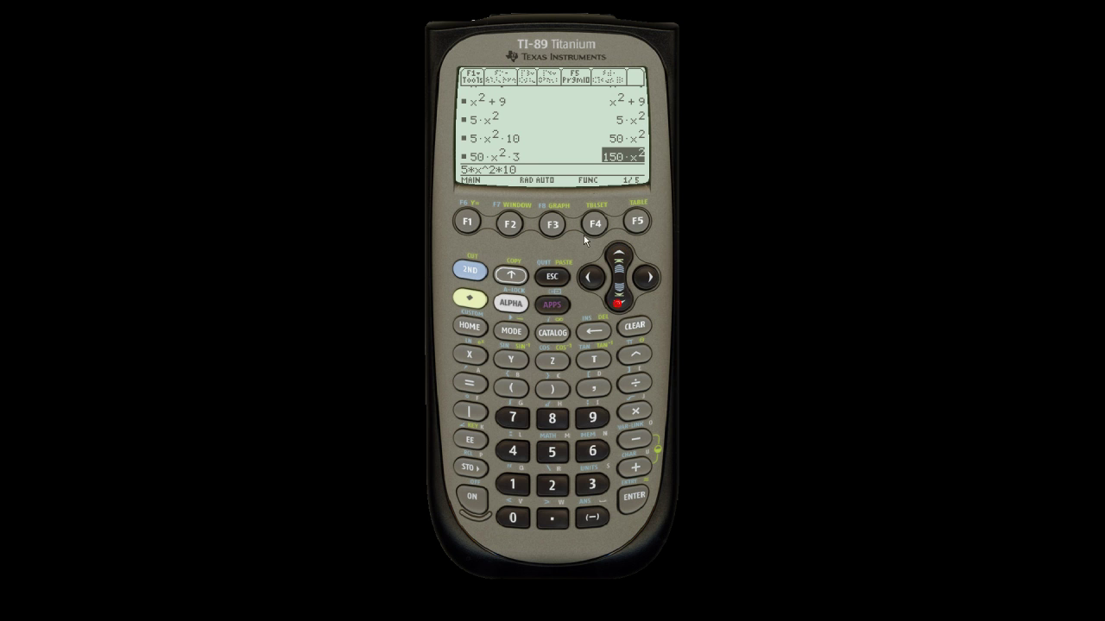
{"action": "left_click", "coordinate": [620, 255]}
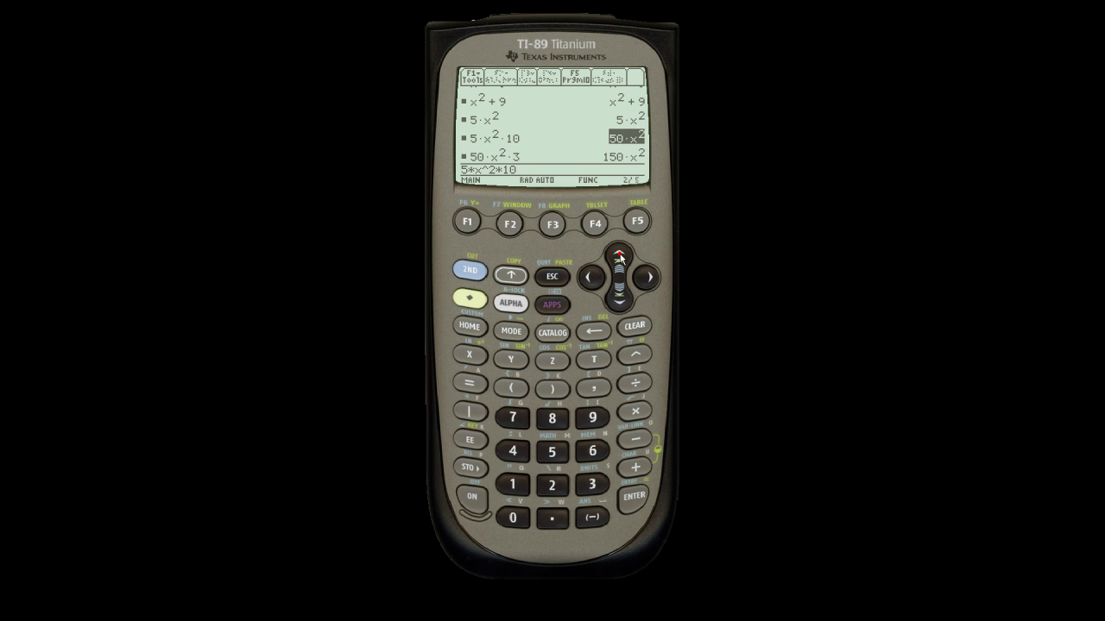
{"action": "left_click", "coordinate": [620, 256]}
{"action": "left_click", "coordinate": [619, 255]}
{"action": "left_click", "coordinate": [620, 255]}
{"action": "left_click", "coordinate": [620, 255]}
{"action": "left_click", "coordinate": [620, 256]}
{"action": "left_click", "coordinate": [620, 256]}
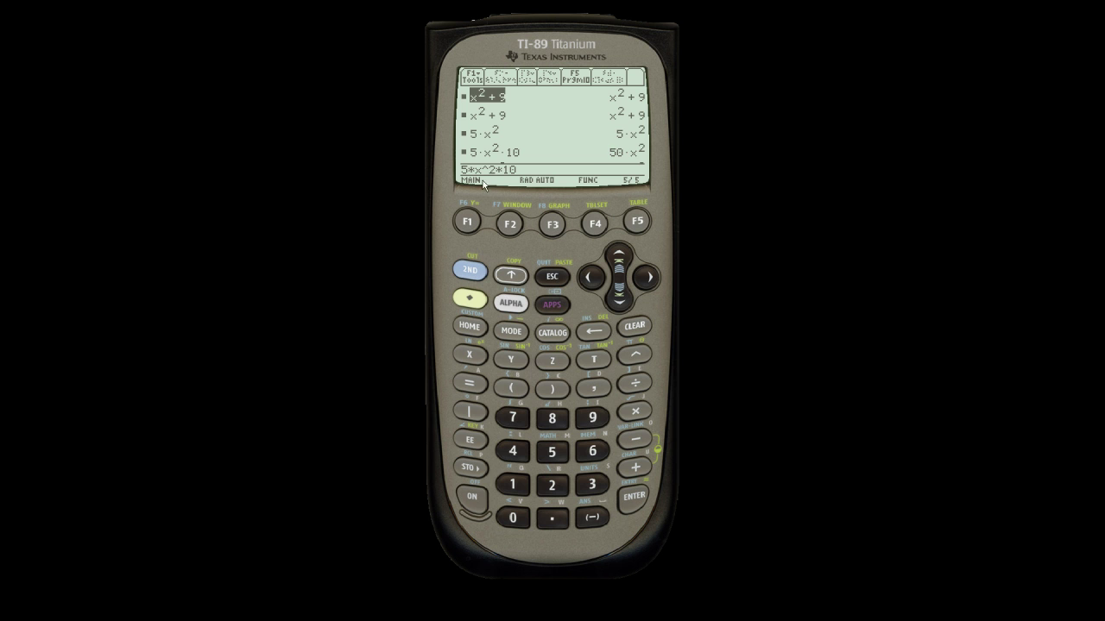
{"action": "left_click", "coordinate": [552, 277]}
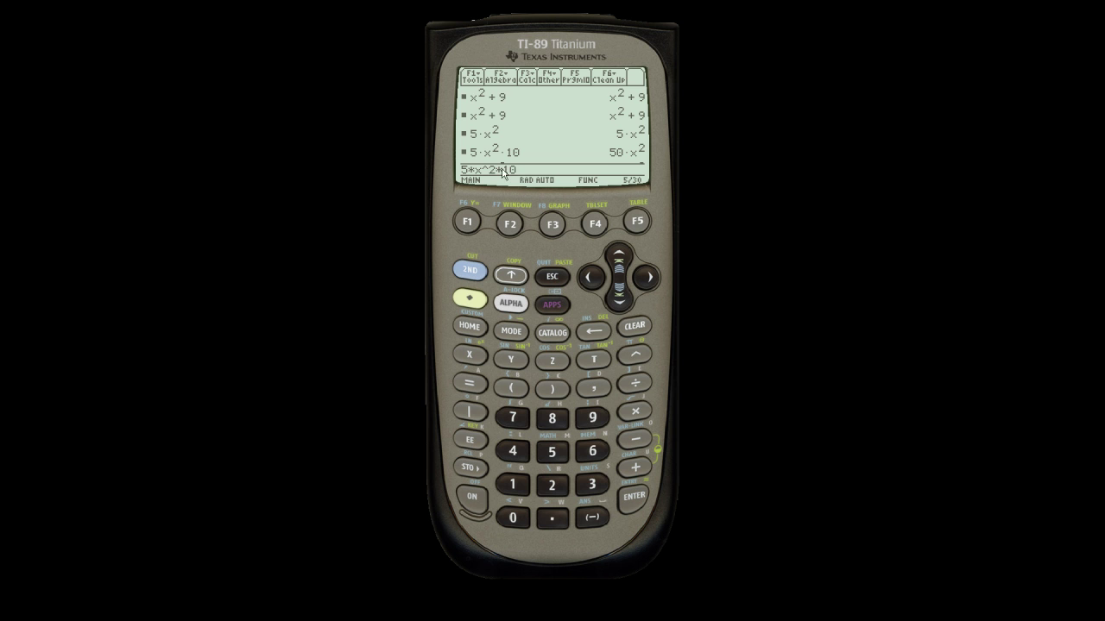
{"action": "key", "text": "BackSpace"}
{"action": "key", "text": "BackSpace"}
{"action": "key", "text": "BackSpace"}
{"action": "key", "text": "BackSpace"}
{"action": "key", "text": "BackSpace"}
{"action": "key", "text": "BackSpace"}
Step: Empty the entry line, then set History Pairs to 99 in the FORMATS dialog and save
{"action": "left_click", "coordinate": [594, 333]}
{"action": "left_click", "coordinate": [467, 298]}
{"action": "left_click", "coordinate": [473, 411]}
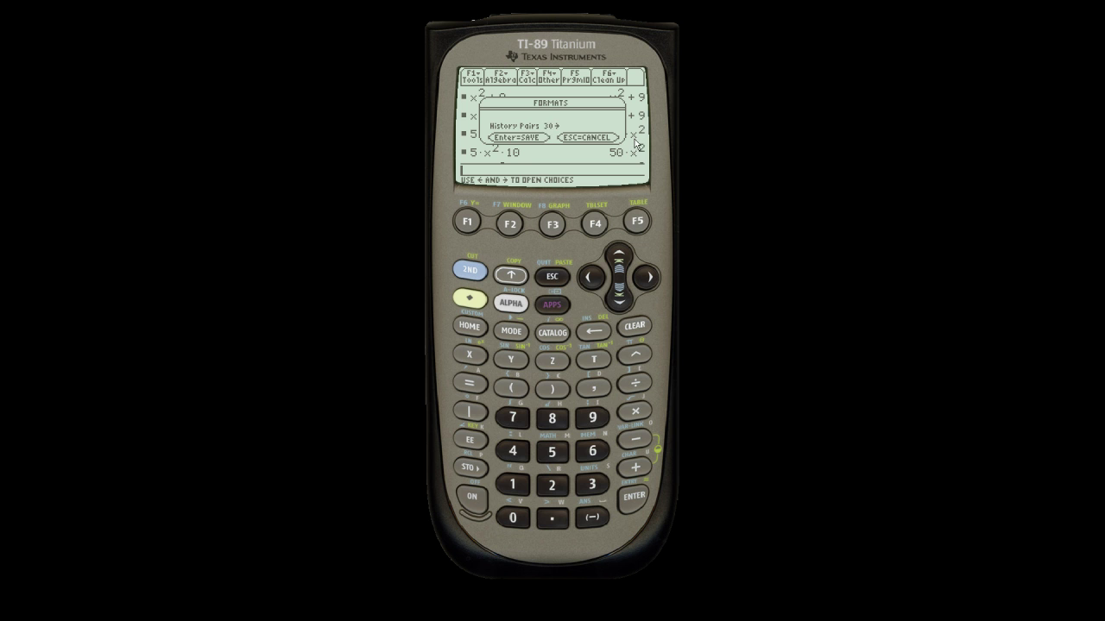
{"action": "left_click", "coordinate": [650, 278]}
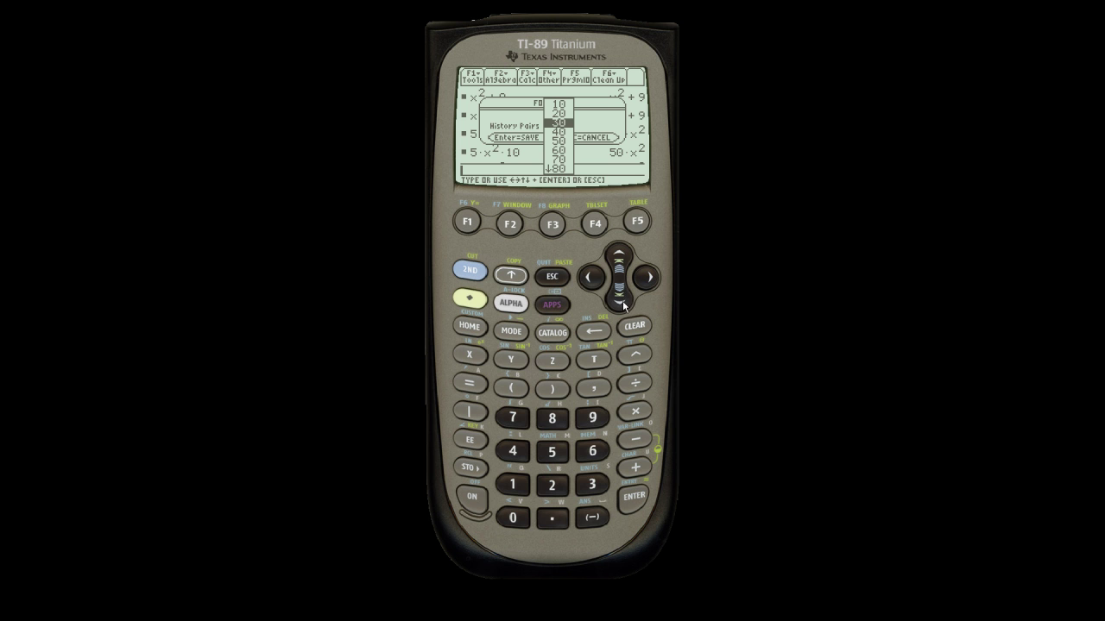
{"action": "left_click_drag", "start_coordinate": [622, 304], "coordinate": [623, 304]}
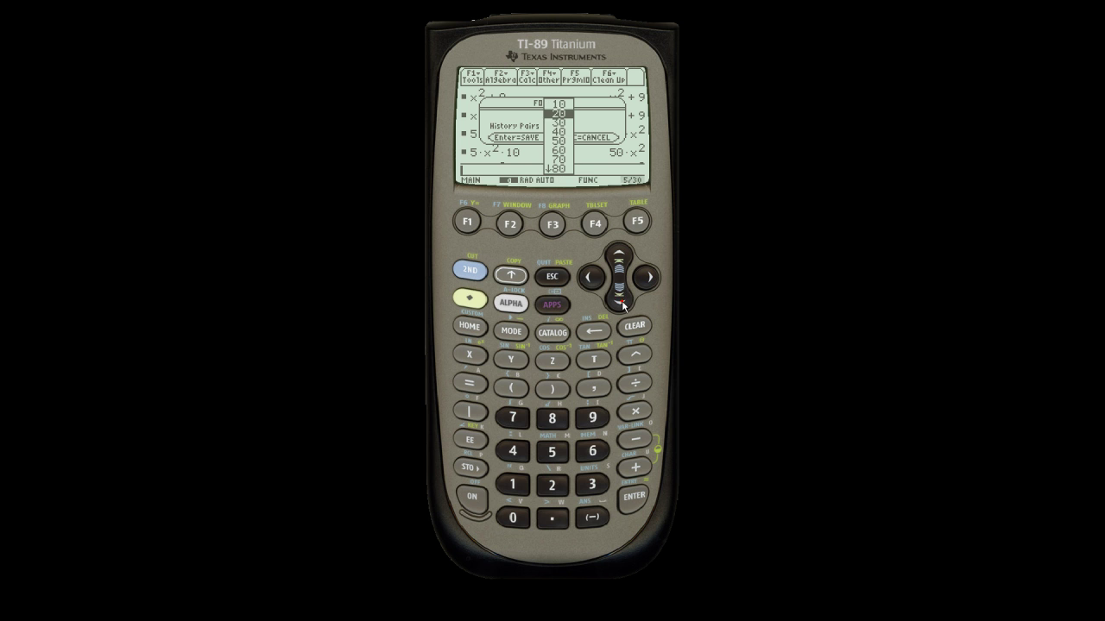
{"action": "left_click", "coordinate": [622, 301]}
{"action": "left_click", "coordinate": [611, 257]}
{"action": "left_click", "coordinate": [611, 257]}
{"action": "left_click", "coordinate": [611, 257]}
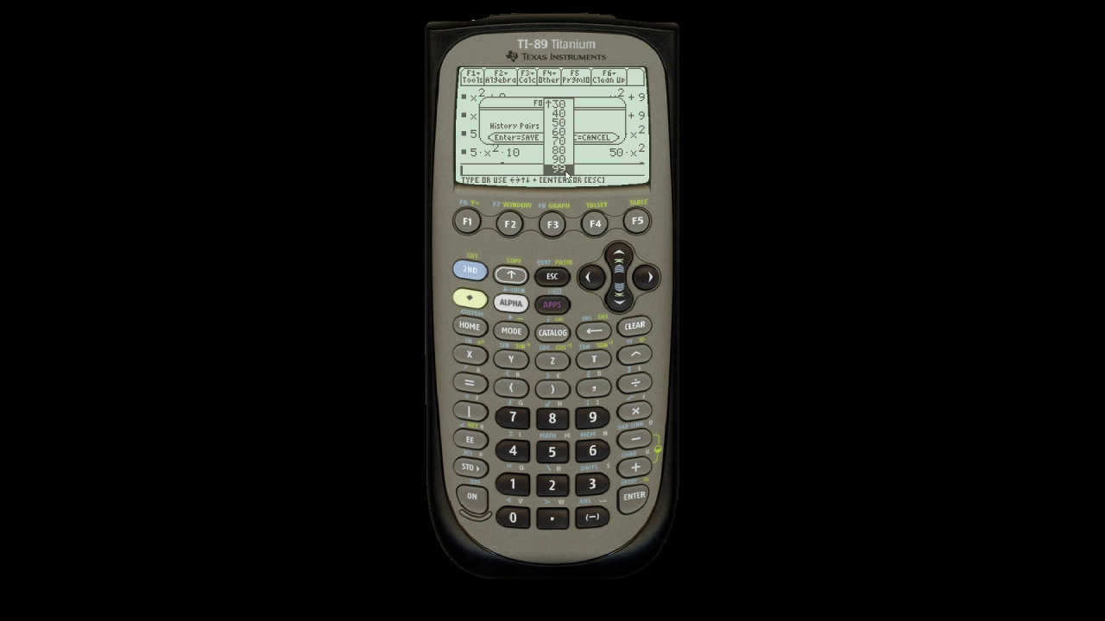
{"action": "left_click", "coordinate": [629, 498]}
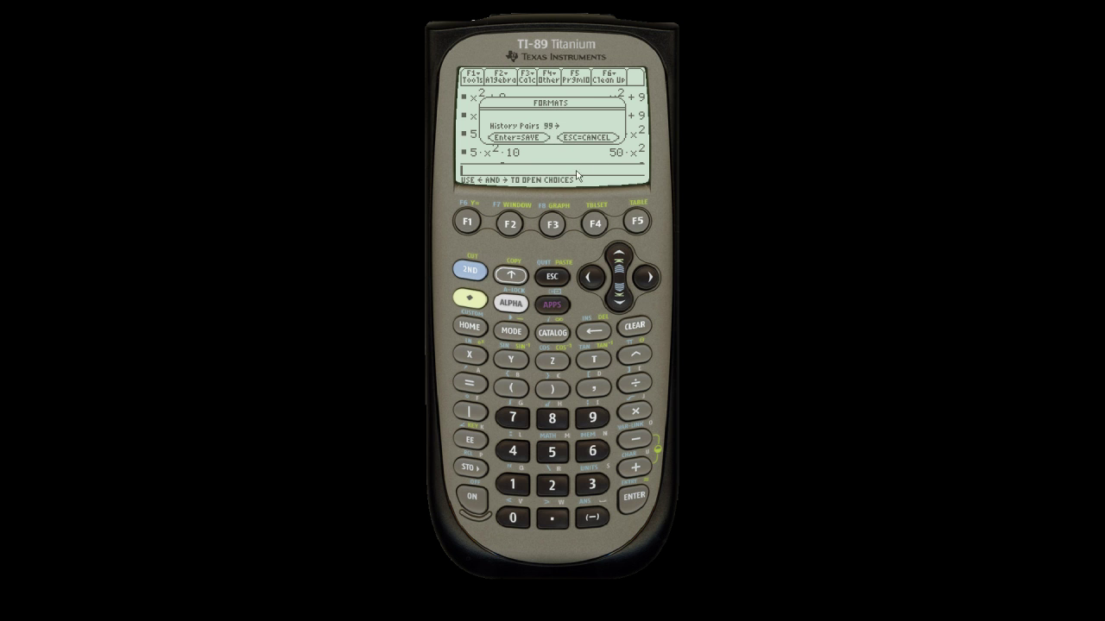
{"action": "left_click", "coordinate": [626, 499]}
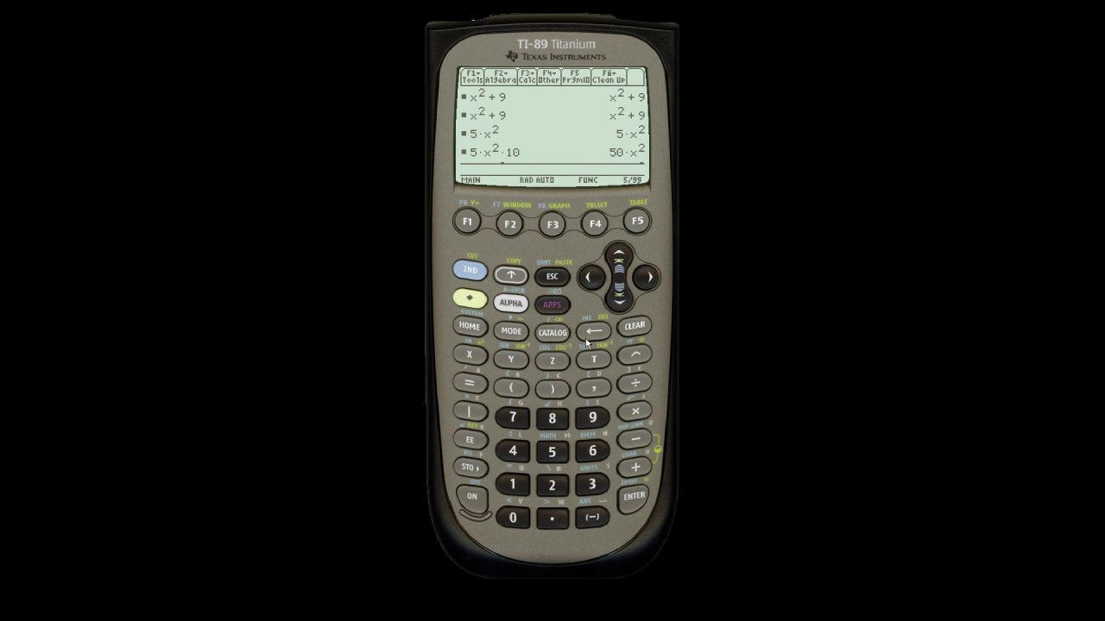
Step: Evaluate 3 a few times, then delete every history entry until it shows 0/99
{"action": "type", "text": "3"}
{"action": "left_click", "coordinate": [634, 504]}
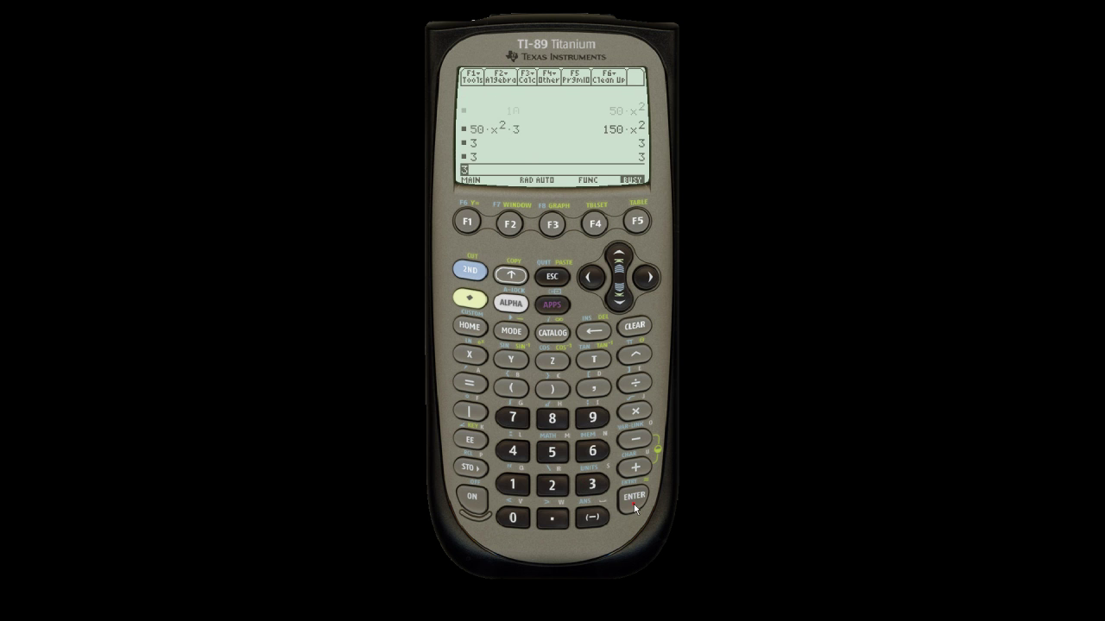
{"action": "left_click", "coordinate": [634, 504]}
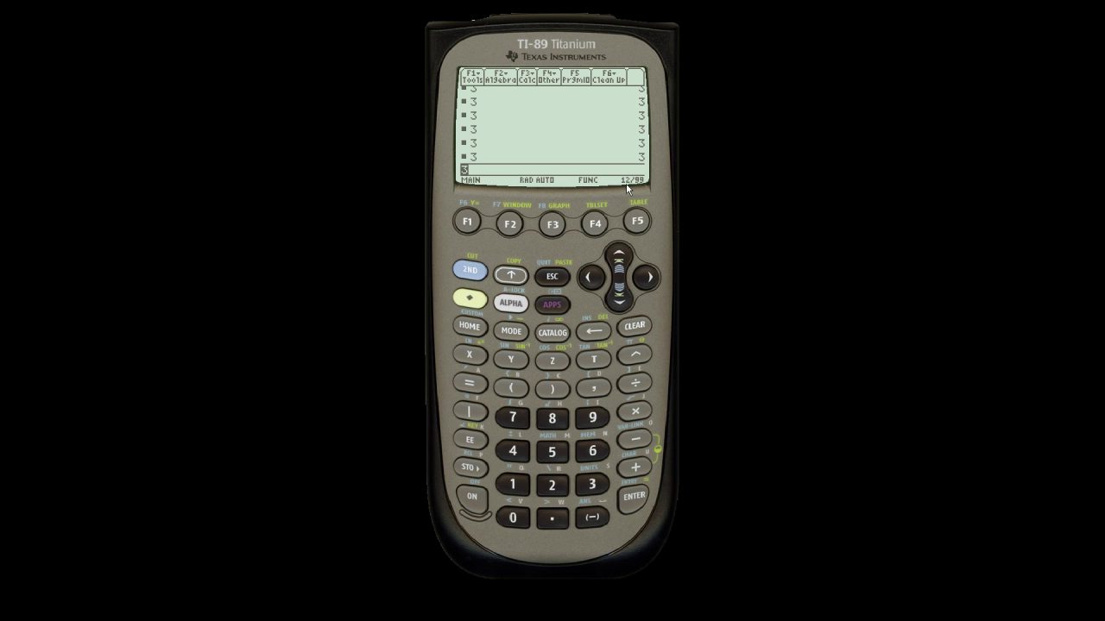
{"action": "left_click", "coordinate": [615, 254]}
{"action": "left_click", "coordinate": [595, 334]}
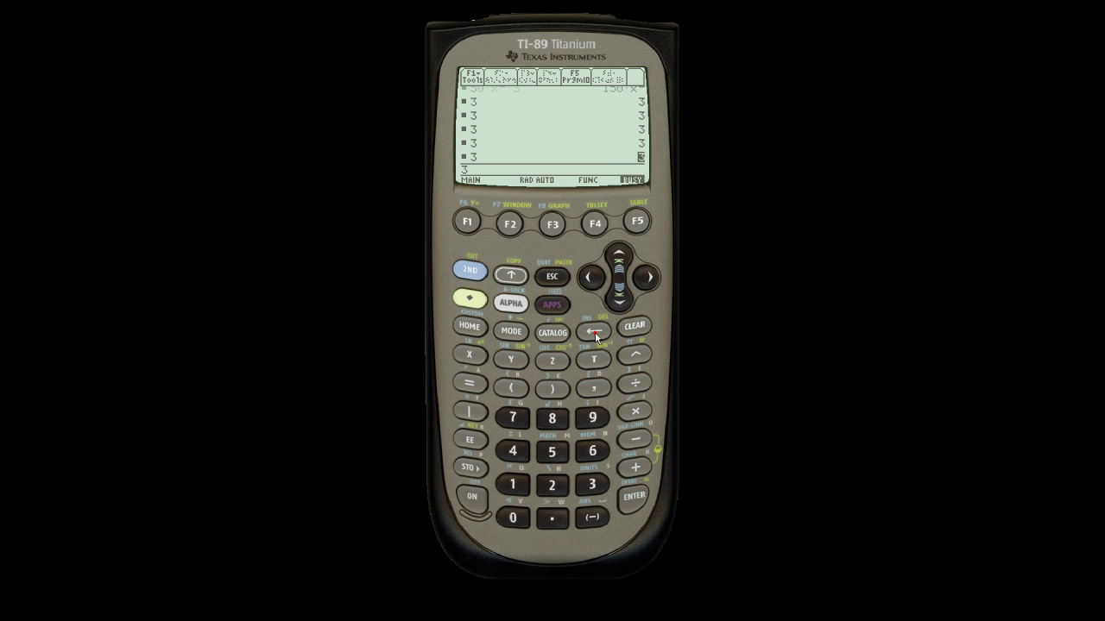
{"action": "left_click", "coordinate": [595, 334]}
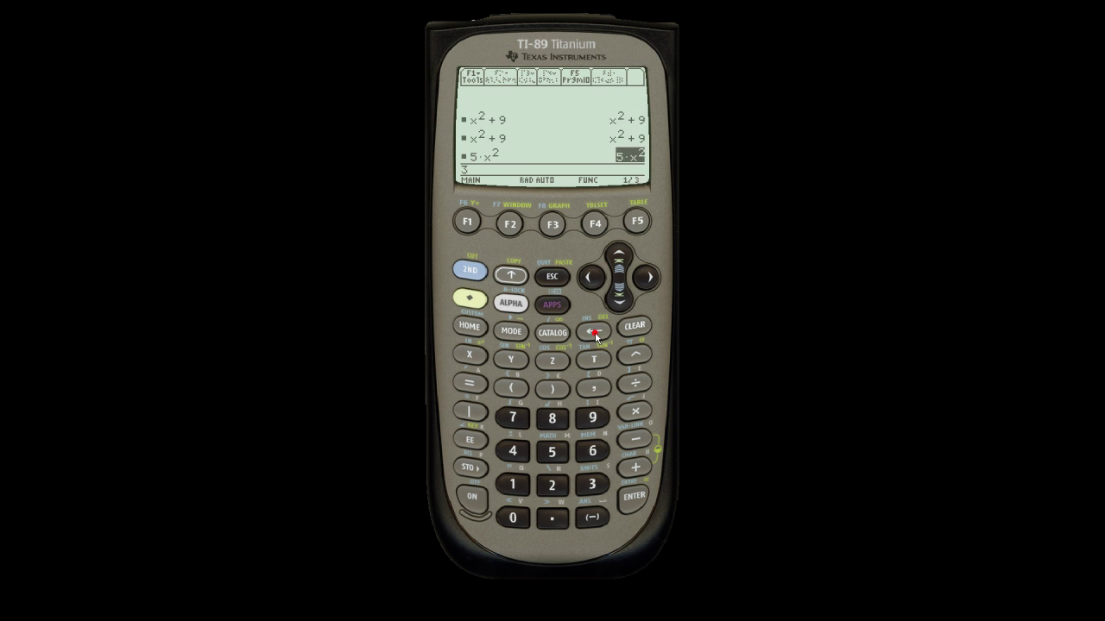
{"action": "left_click", "coordinate": [595, 333]}
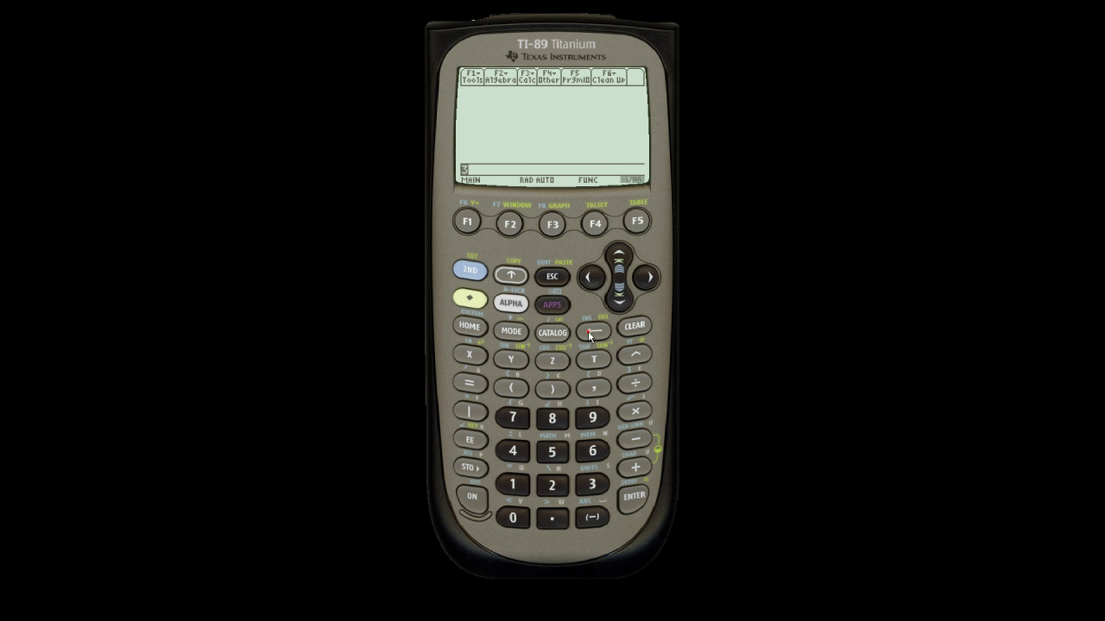
Step: Switch to the CUSTOM menus and run ClrHome from the F7 Tool list
{"action": "left_click", "coordinate": [471, 272]}
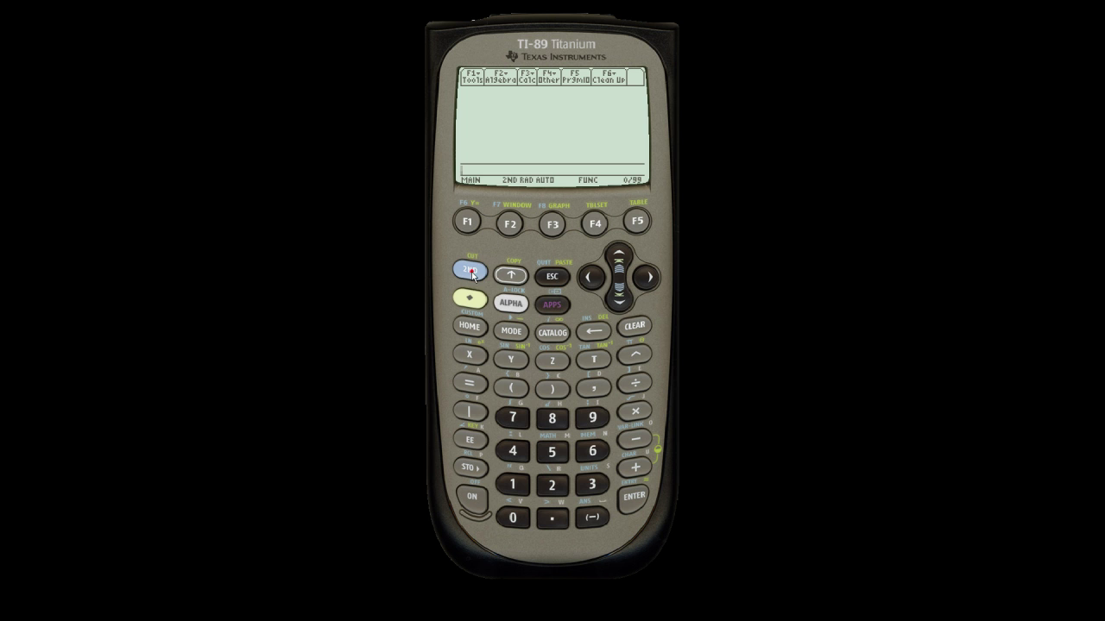
{"action": "left_click", "coordinate": [468, 327]}
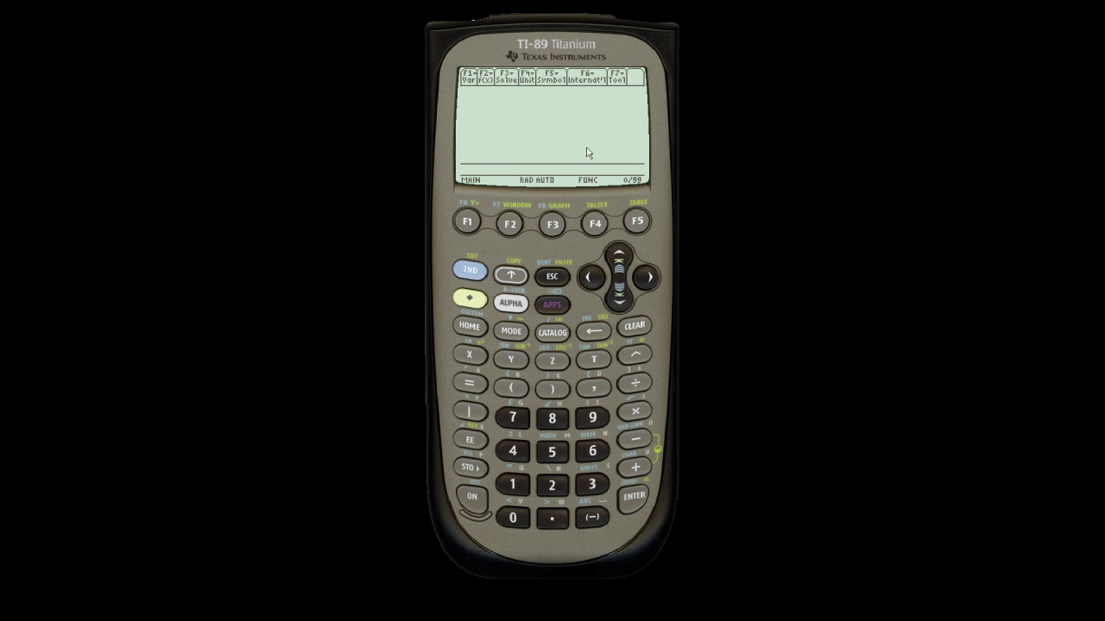
{"action": "left_click", "coordinate": [470, 272]}
{"action": "left_click", "coordinate": [509, 226]}
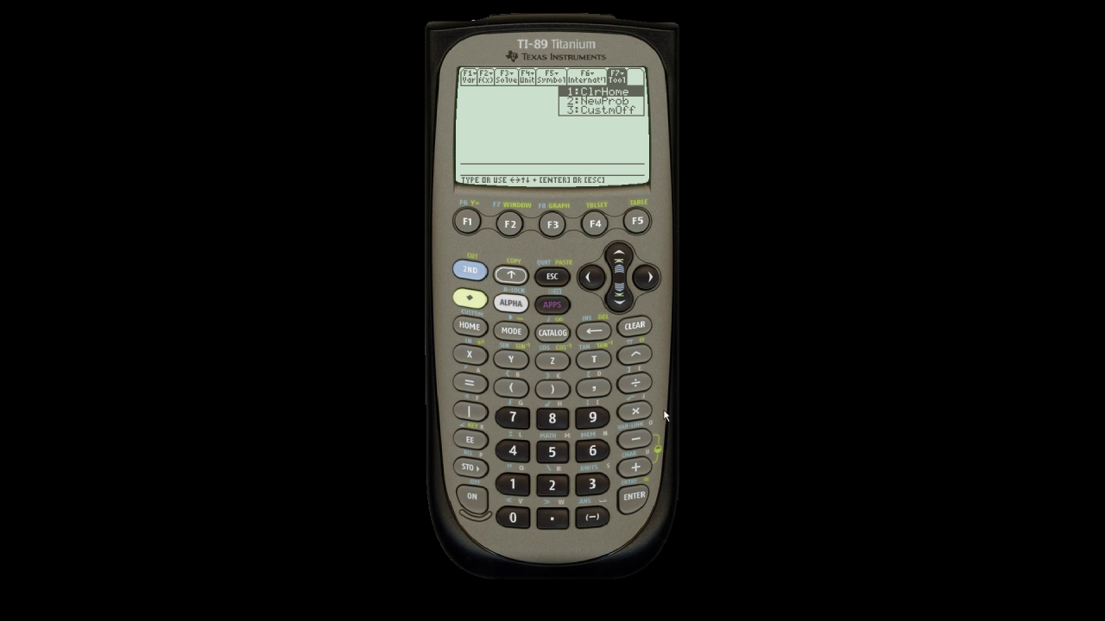
{"action": "left_click", "coordinate": [511, 485]}
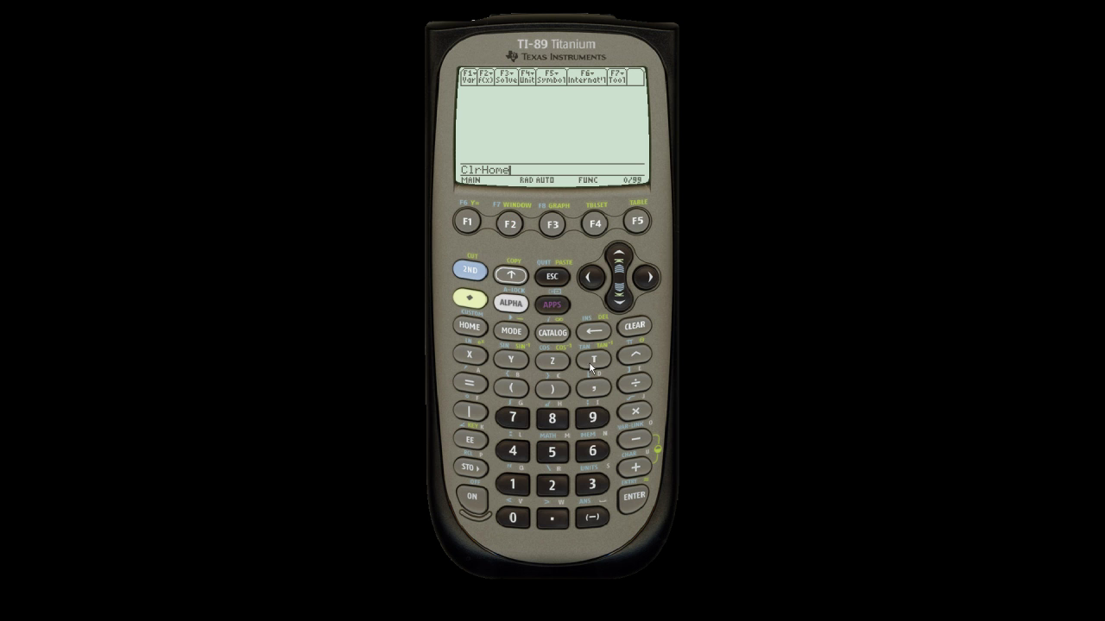
{"action": "left_click", "coordinate": [633, 497]}
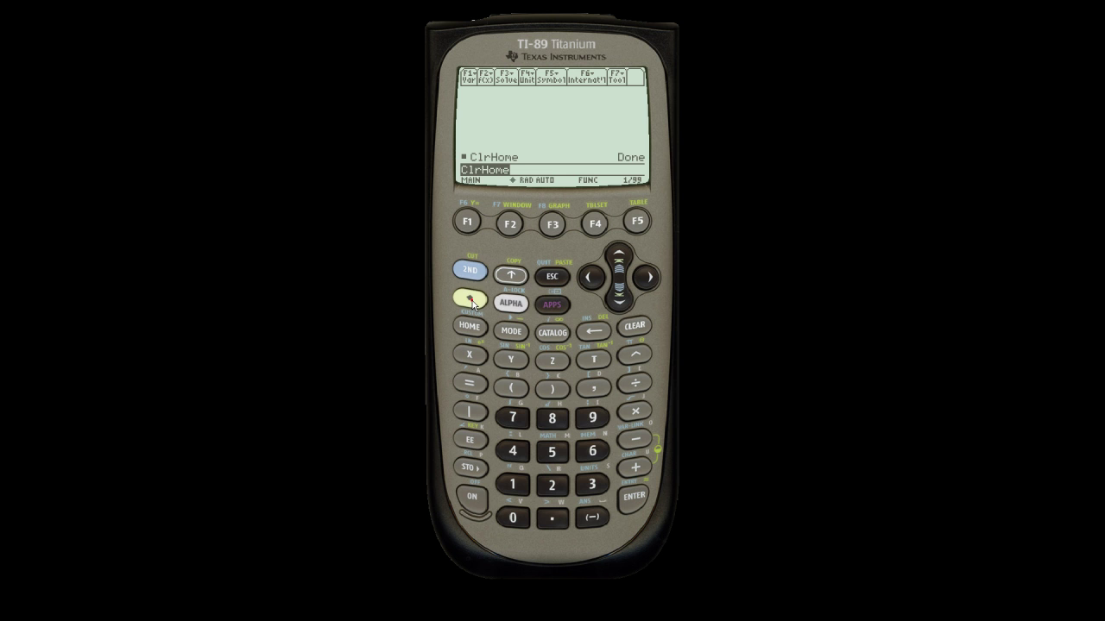
Step: Add several 5 results to the history, then recall and run ClrHome again
{"action": "left_click", "coordinate": [472, 271]}
{"action": "left_click", "coordinate": [553, 452]}
{"action": "left_click", "coordinate": [634, 498]}
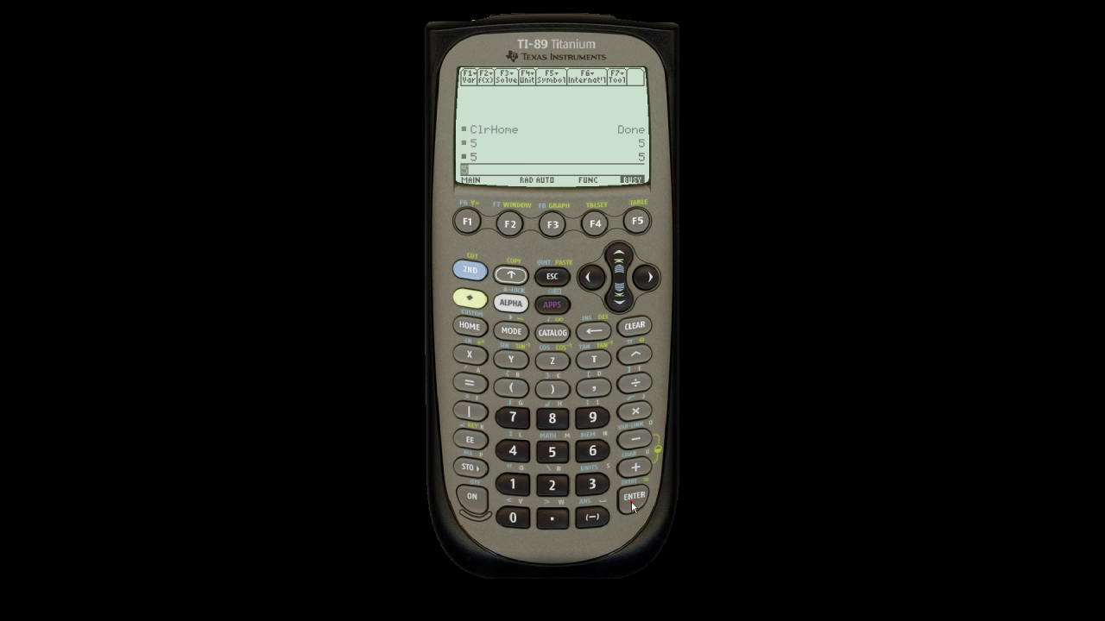
{"action": "left_click", "coordinate": [632, 503]}
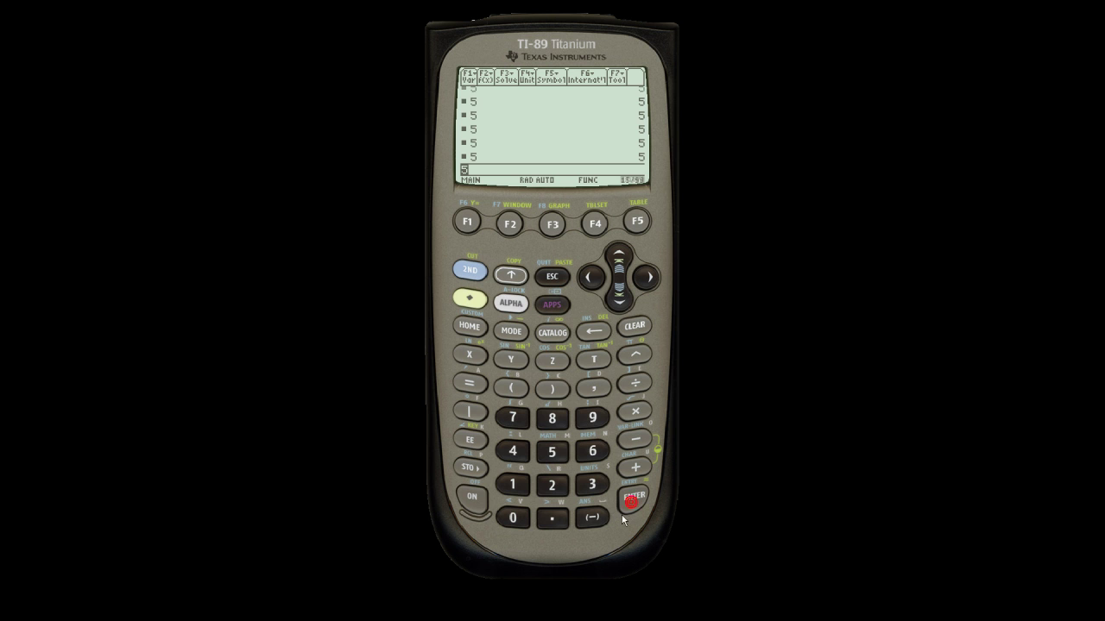
{"action": "left_click", "coordinate": [469, 299]}
{"action": "left_click", "coordinate": [552, 276]}
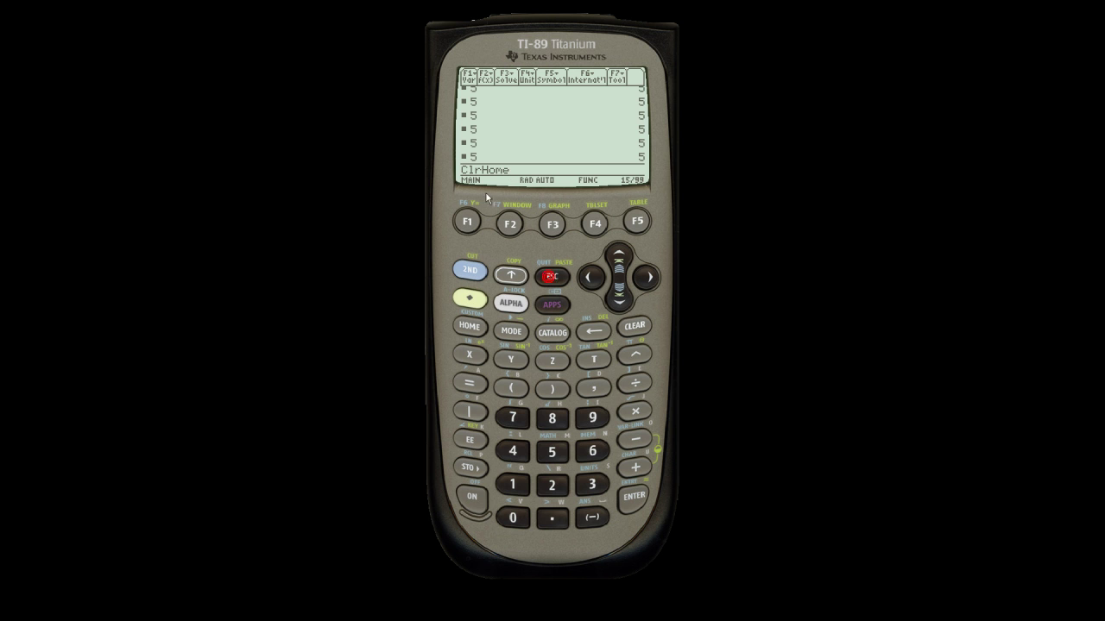
{"action": "left_click", "coordinate": [626, 495]}
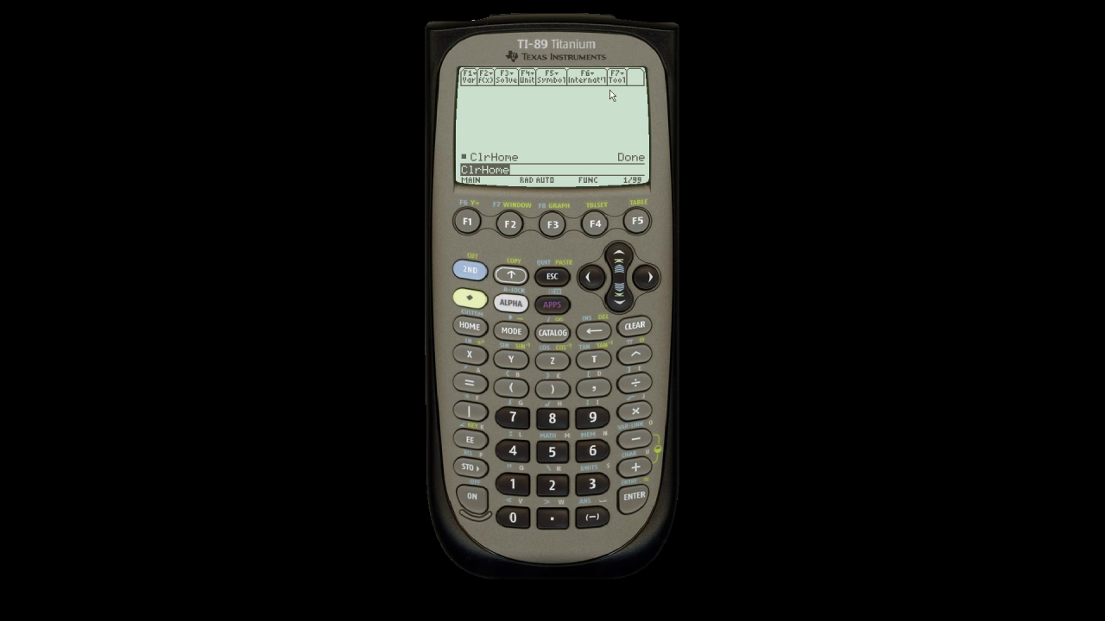
Step: Evaluate 3 several times into the history, then clear the entry line
{"action": "left_click", "coordinate": [592, 485]}
{"action": "left_click", "coordinate": [631, 498]}
{"action": "left_click", "coordinate": [629, 497]}
{"action": "left_click", "coordinate": [629, 497]}
{"action": "left_click", "coordinate": [629, 497]}
{"action": "left_click", "coordinate": [629, 497]}
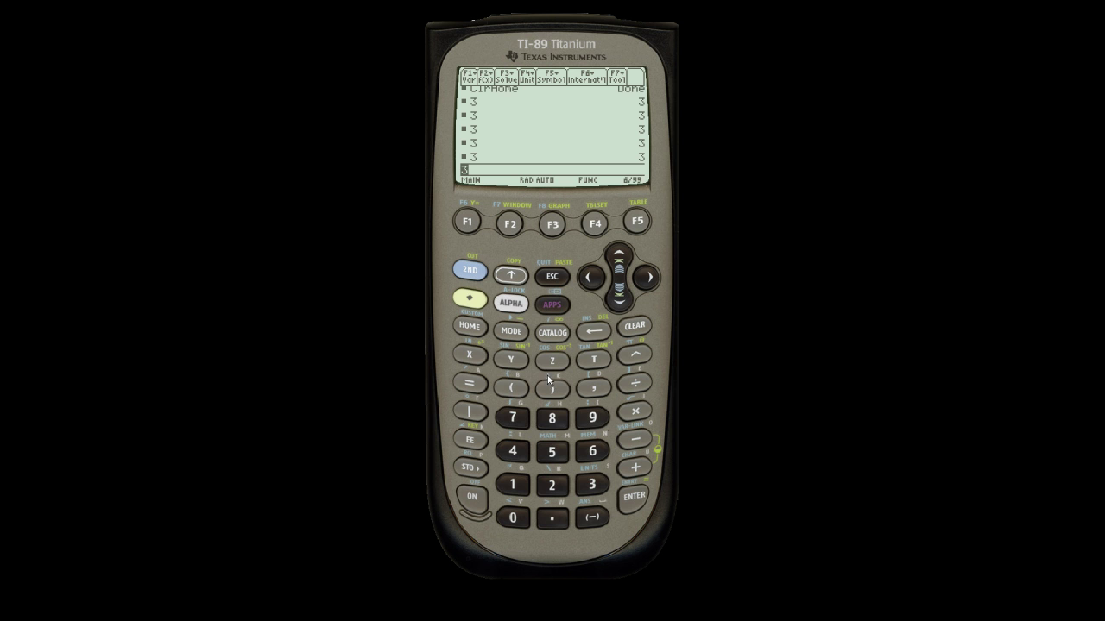
{"action": "left_click", "coordinate": [594, 330]}
Step: Lock letter entry, spell clrhome on the keypad, and run it
{"action": "left_click", "coordinate": [471, 271]}
{"action": "left_click", "coordinate": [510, 302]}
{"action": "left_click", "coordinate": [554, 390]}
{"action": "left_click", "coordinate": [524, 455]}
{"action": "left_click", "coordinate": [557, 488]}
{"action": "left_click", "coordinate": [553, 420]}
{"action": "left_click", "coordinate": [634, 442]}
{"action": "left_click", "coordinate": [552, 450]}
{"action": "left_click", "coordinate": [634, 382]}
{"action": "left_click", "coordinate": [633, 497]}
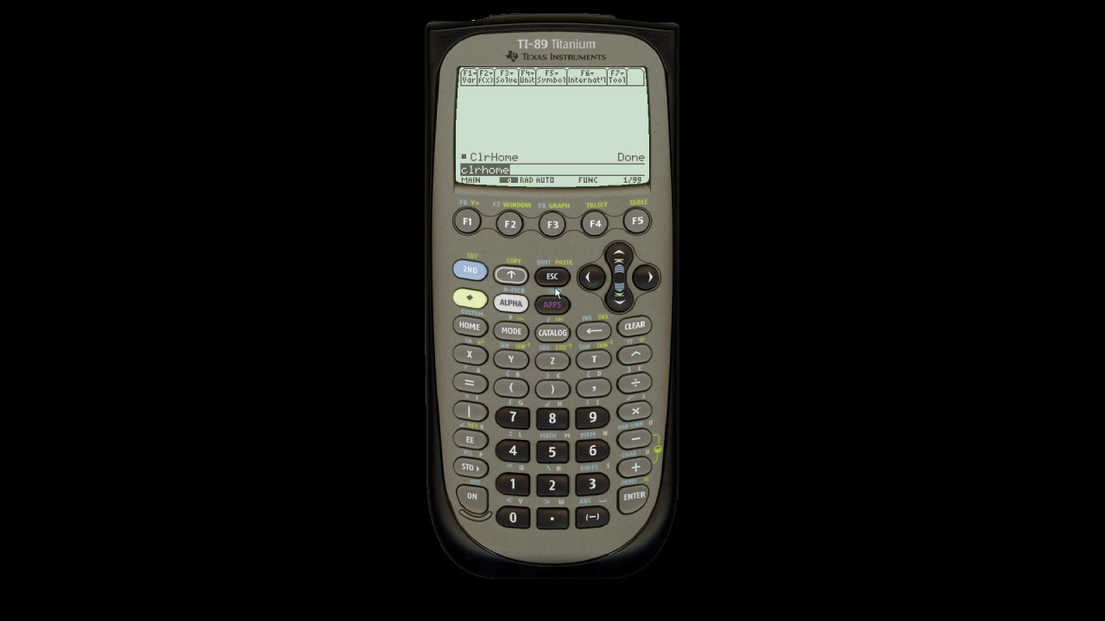
Step: Delete the leftover ClrHome Done entry to reach 0/99, then leave the CUSTOM menus
{"action": "left_click", "coordinate": [592, 331]}
{"action": "left_click", "coordinate": [619, 270]}
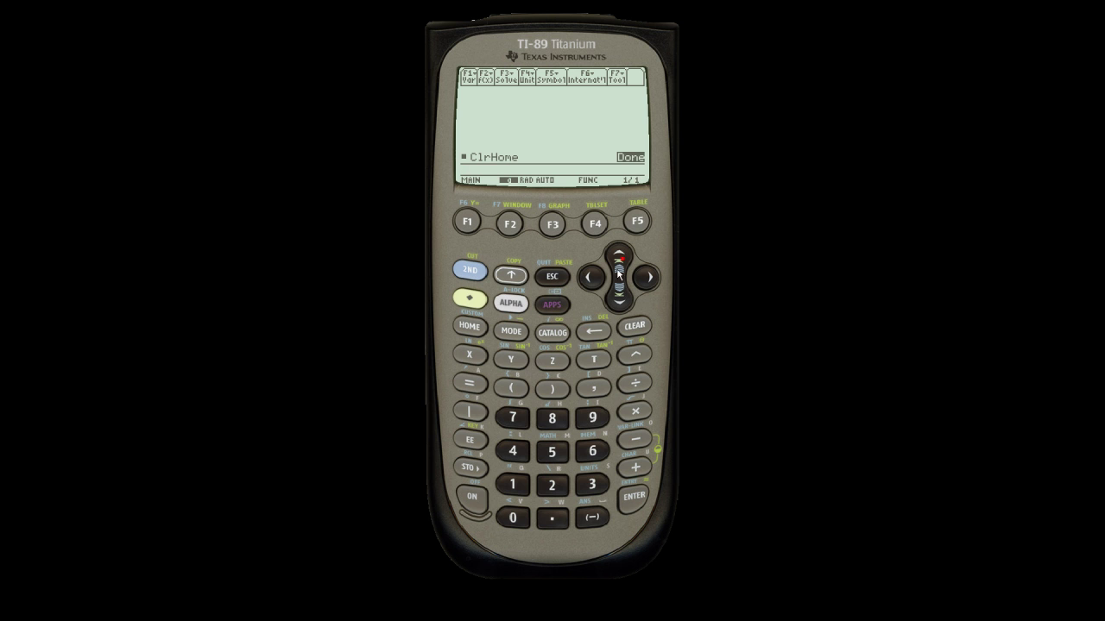
{"action": "left_click", "coordinate": [592, 332]}
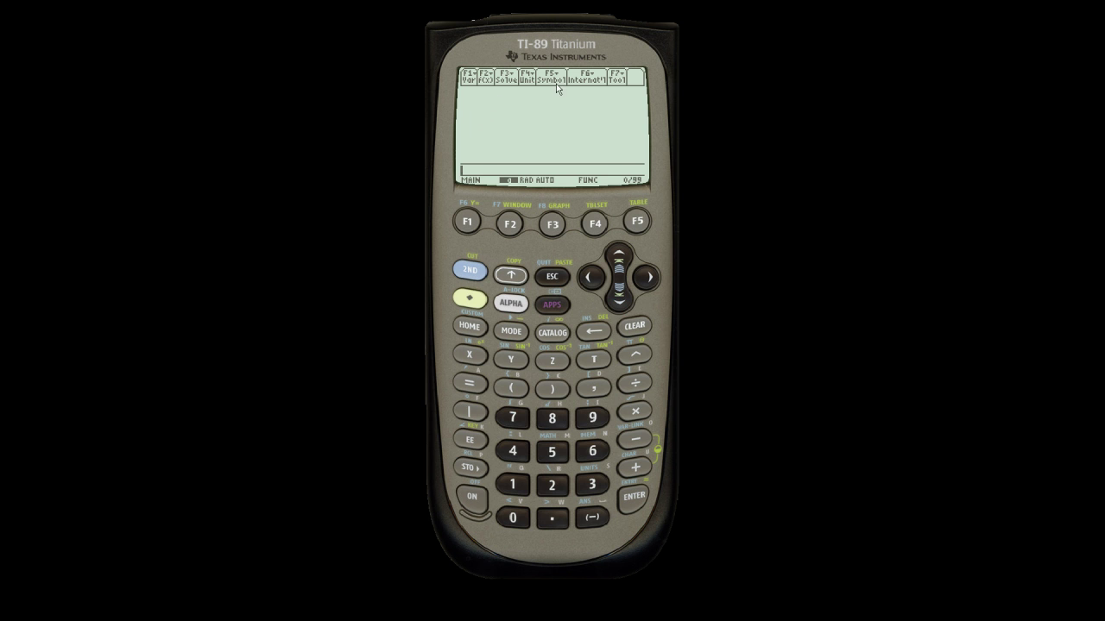
{"action": "left_click", "coordinate": [474, 268]}
{"action": "left_click", "coordinate": [469, 326]}
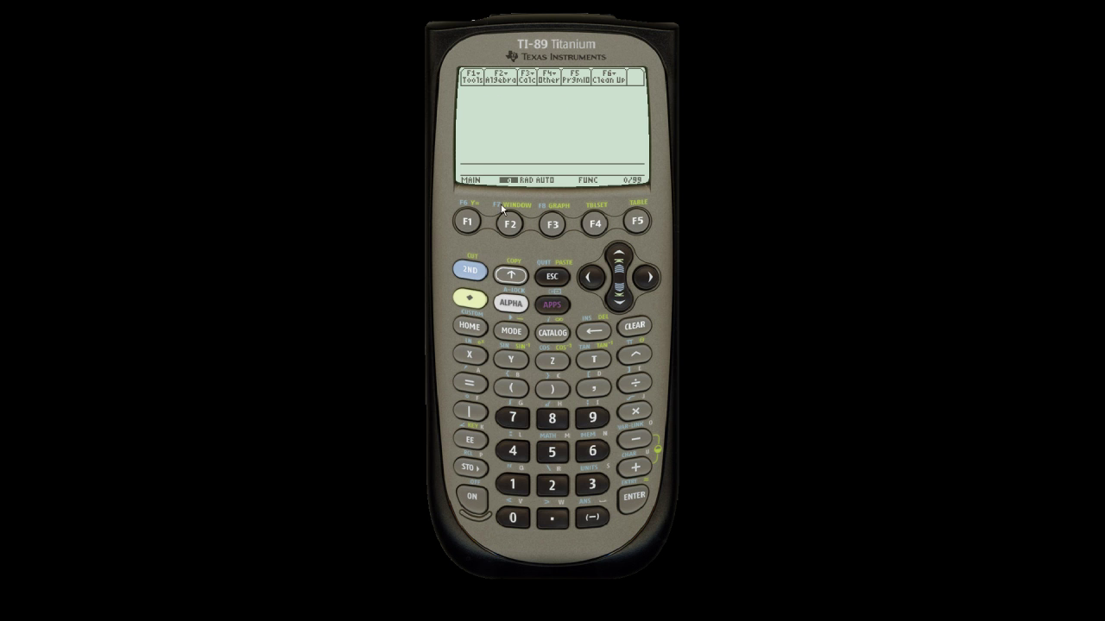